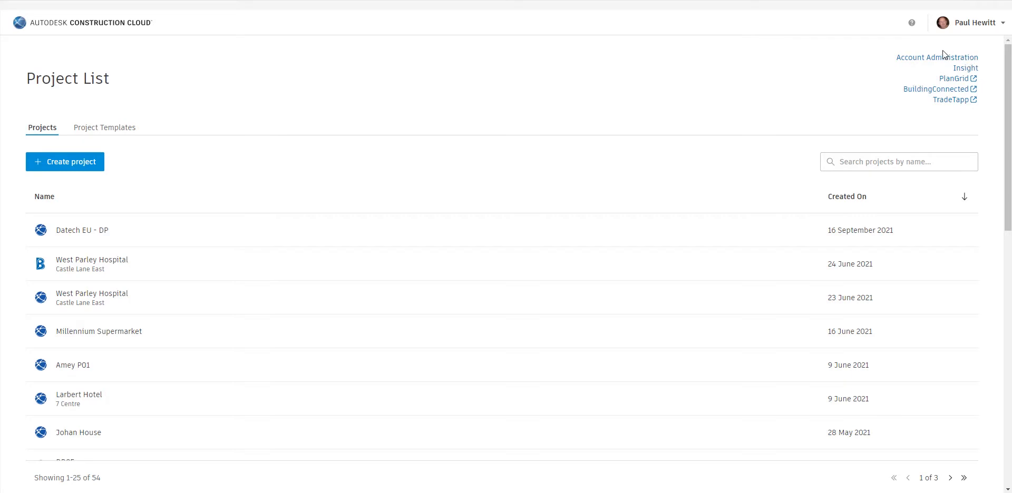
Start a new project from Account Administration, named Ringwood Medical Centre with project number 07-11-21-001-A
{"action": "left_click", "coordinate": [915, 59]}
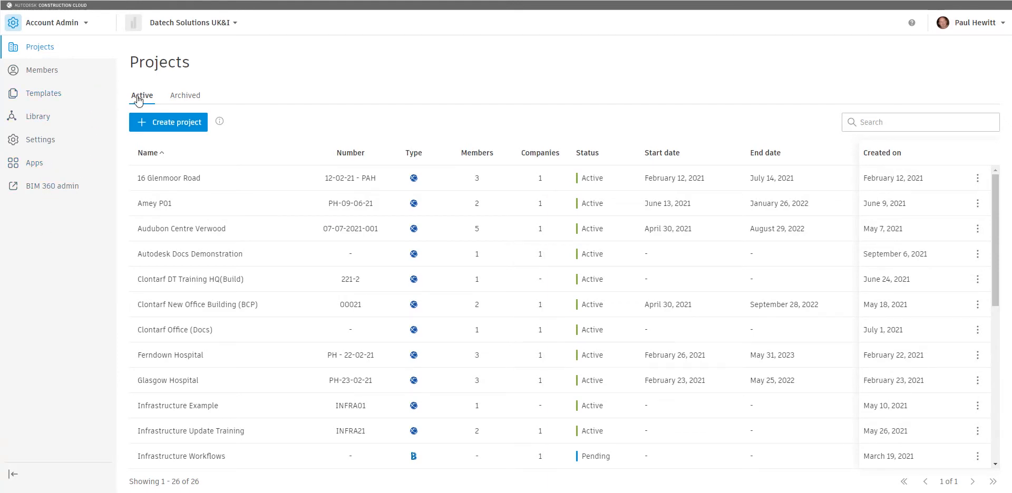
{"action": "left_click", "coordinate": [188, 125]}
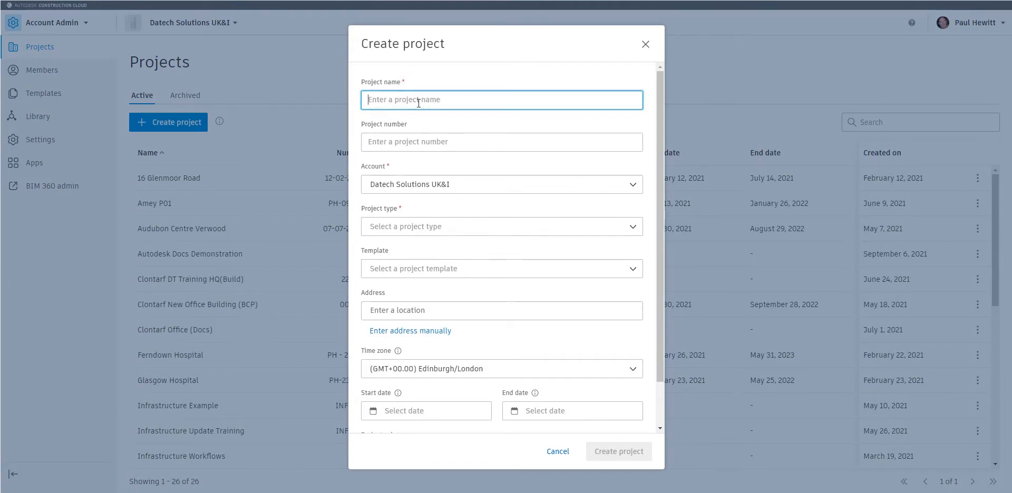
{"action": "type", "text": "Ringwood Medical Centre"}
{"action": "left_click", "coordinate": [432, 141]}
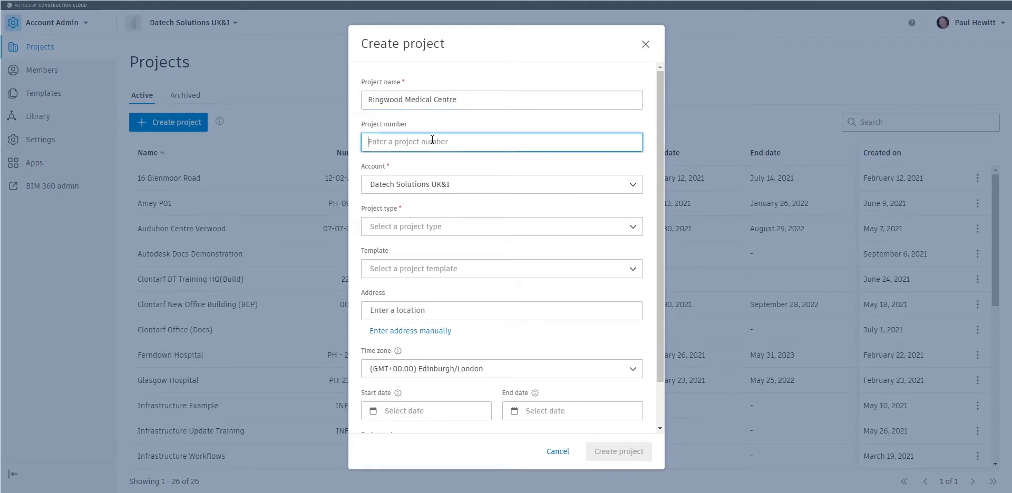
{"action": "type", "text": "07-11-21-001-A"}
Choose Datech Solutions UK&I as the project's account and Medical Office as its project type
{"action": "left_click", "coordinate": [452, 189]}
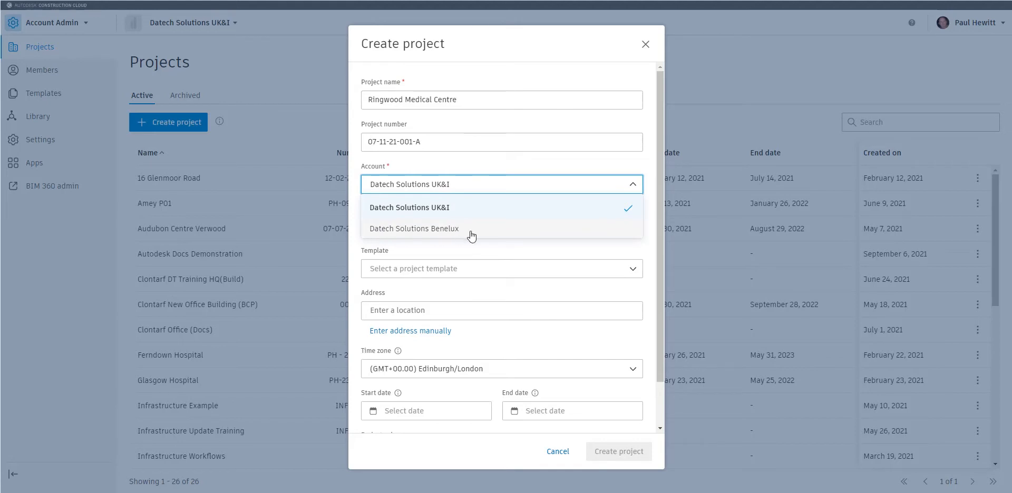
{"action": "left_click", "coordinate": [452, 207]}
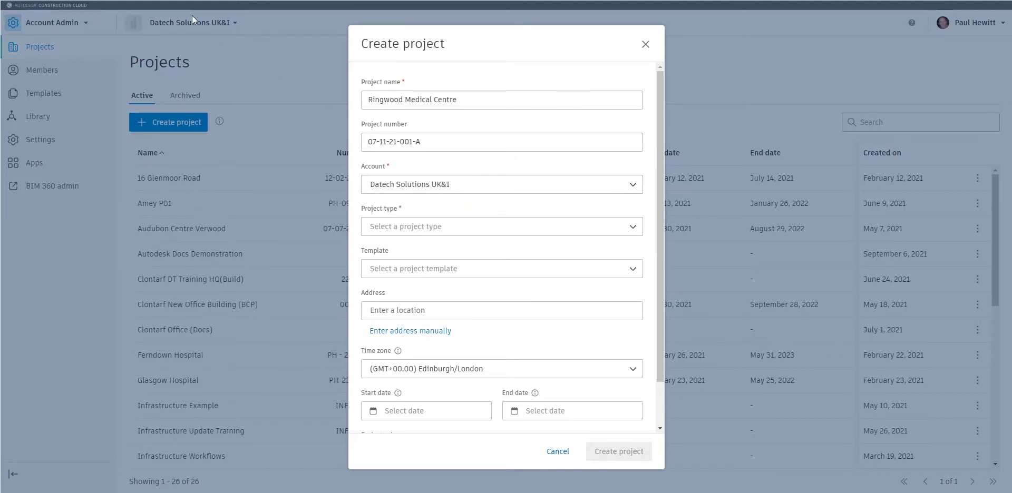
{"action": "left_click", "coordinate": [453, 229]}
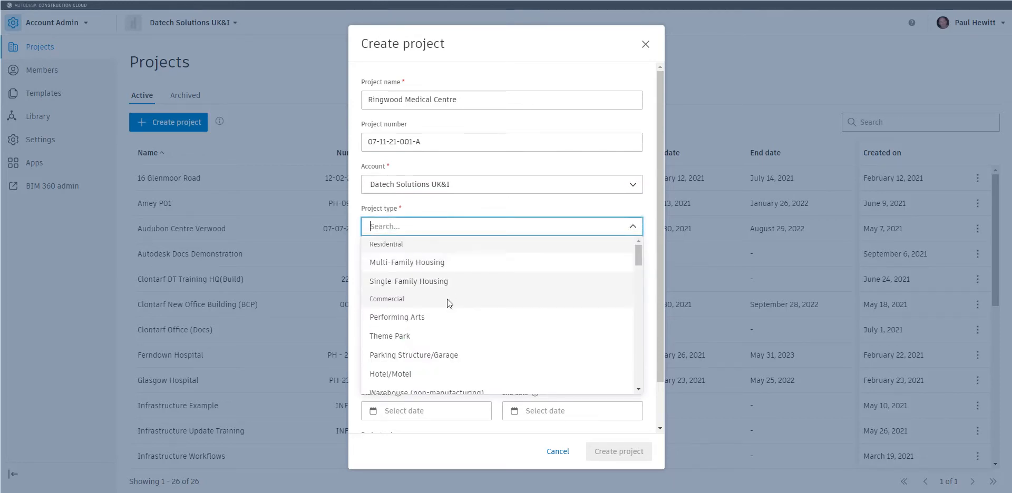
{"action": "scroll", "coordinate": [448, 339], "scroll_direction": "down", "scroll_amount": 5}
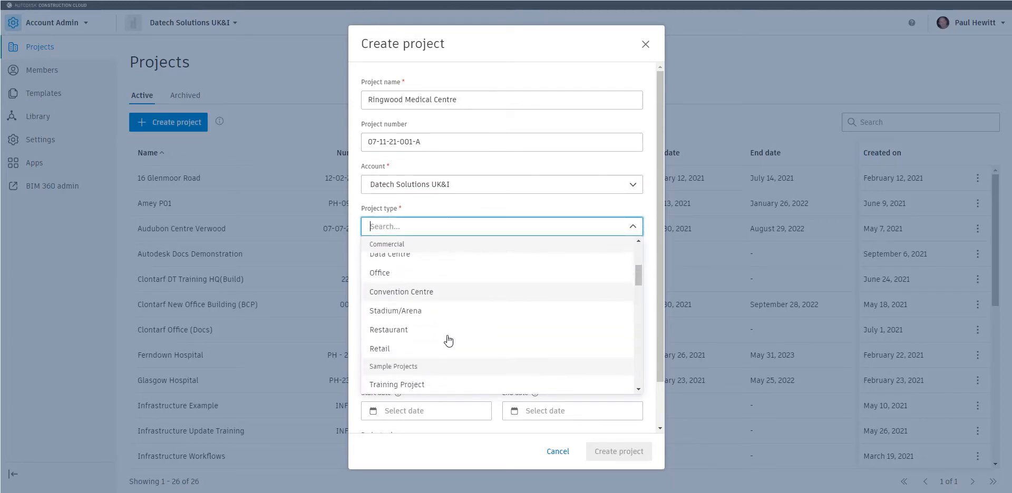
{"action": "scroll", "coordinate": [448, 340], "scroll_direction": "down", "scroll_amount": 5}
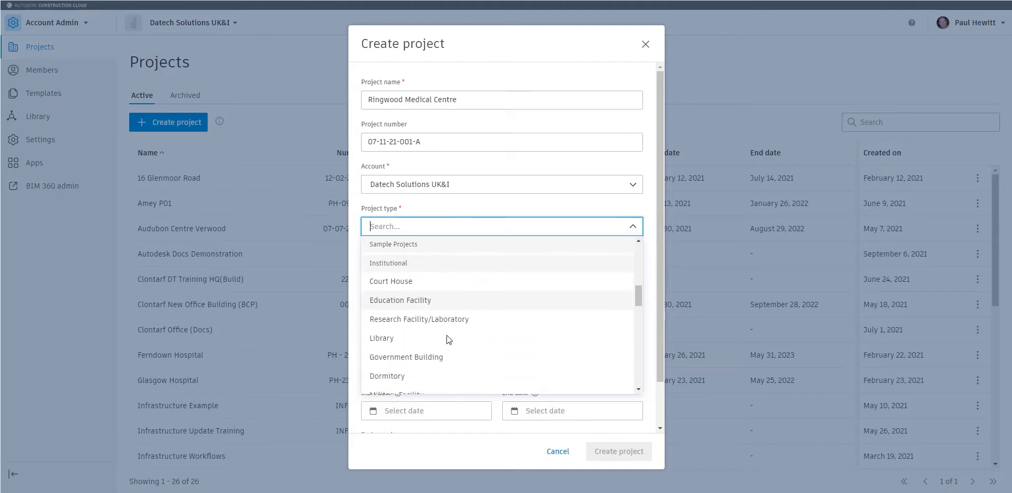
{"action": "scroll", "coordinate": [447, 340], "scroll_direction": "down", "scroll_amount": 5}
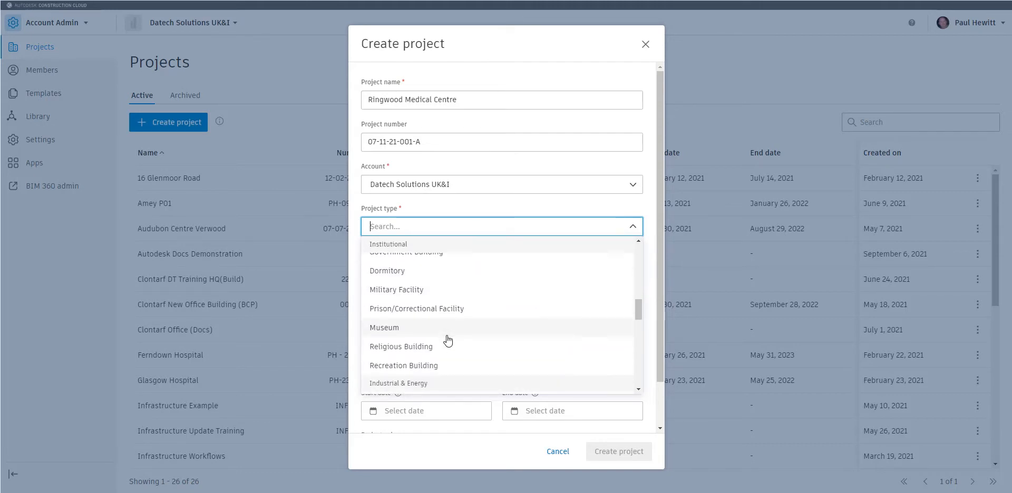
{"action": "scroll", "coordinate": [447, 341], "scroll_direction": "down", "scroll_amount": 5}
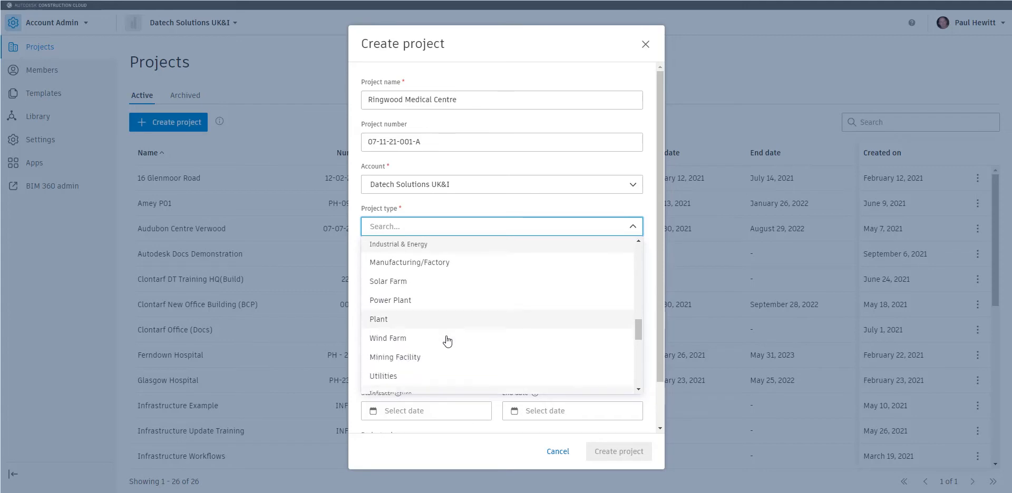
{"action": "scroll", "coordinate": [446, 342], "scroll_direction": "down", "scroll_amount": 5}
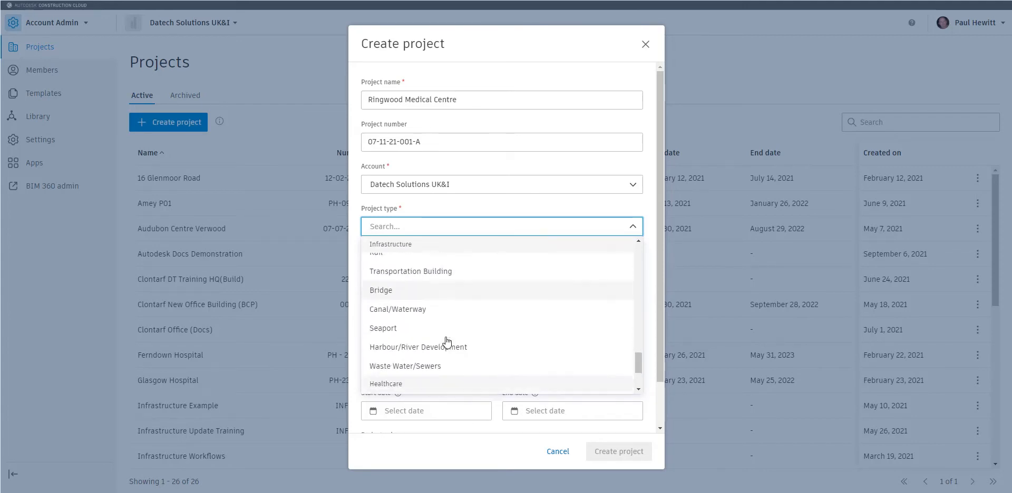
{"action": "scroll", "coordinate": [447, 341], "scroll_direction": "down", "scroll_amount": 3}
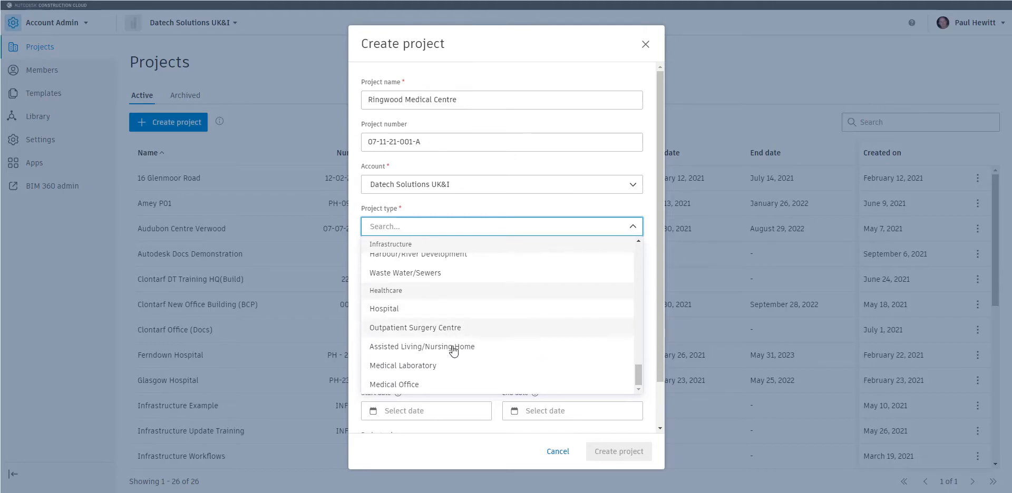
{"action": "left_click", "coordinate": [414, 386]}
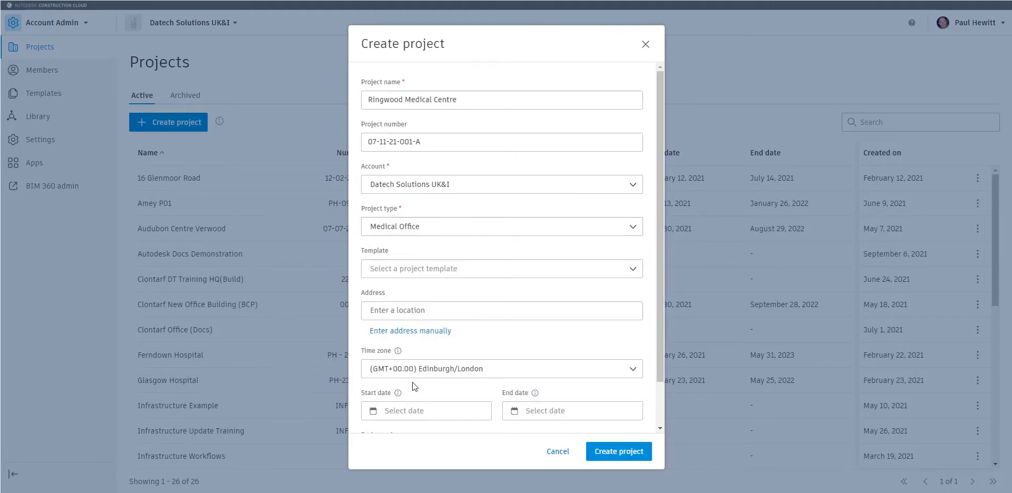
Apply the ISO 19650 Project Template and fill in the project's address from the location suggestions
{"action": "left_click", "coordinate": [422, 270]}
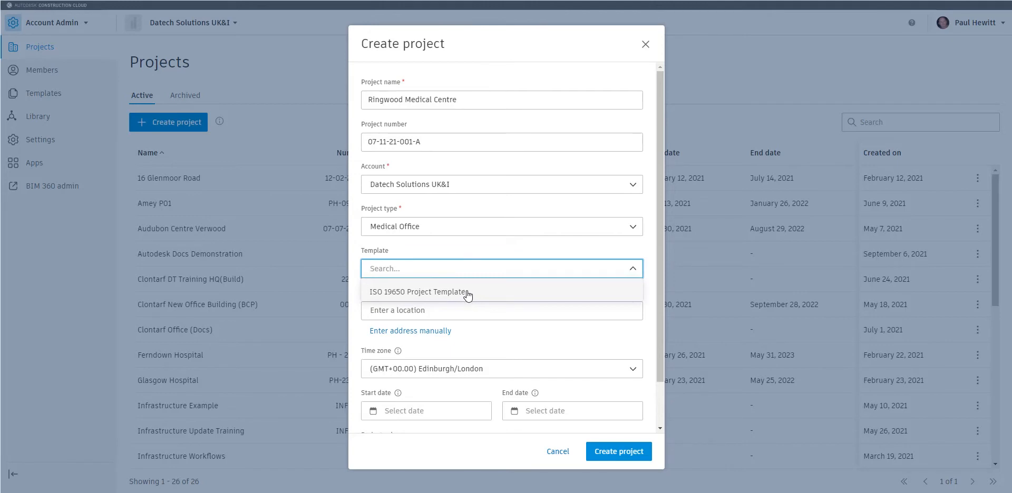
{"action": "left_click", "coordinate": [408, 293]}
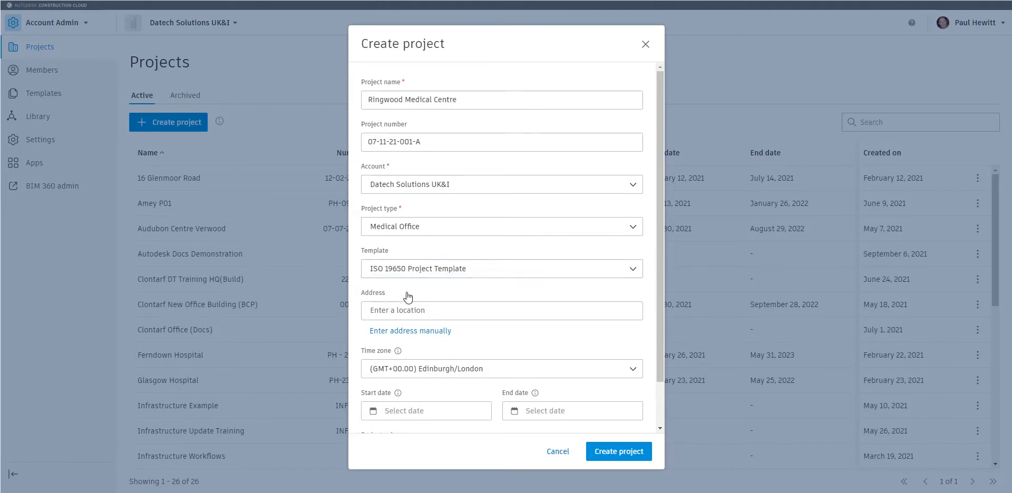
{"action": "left_click", "coordinate": [437, 310]}
{"action": "type", "text": "Ringwwod"}
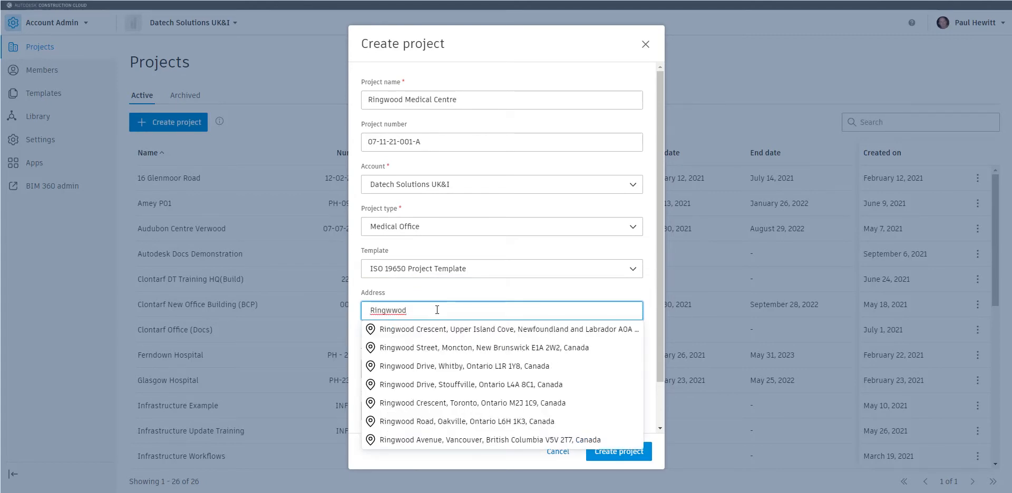
{"action": "type", "text": ", Hamshire"}
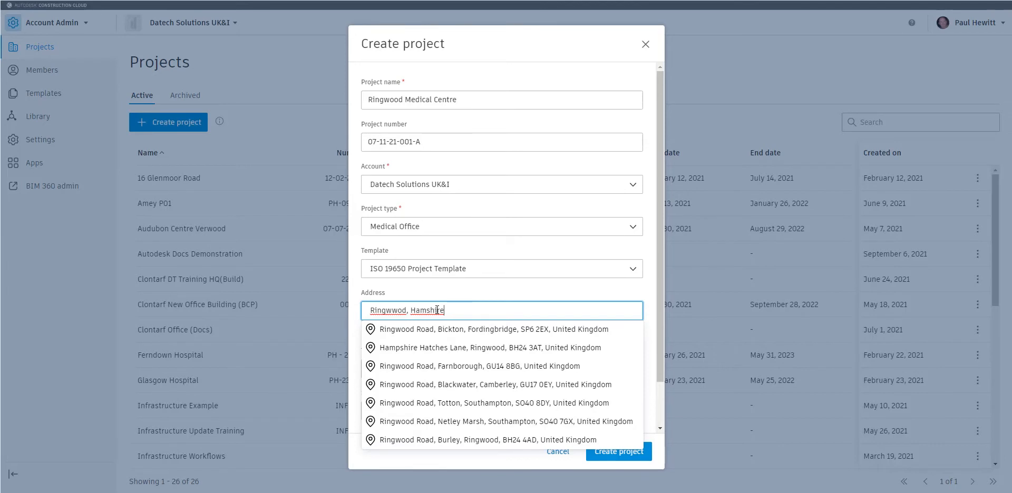
{"action": "left_click", "coordinate": [464, 441]}
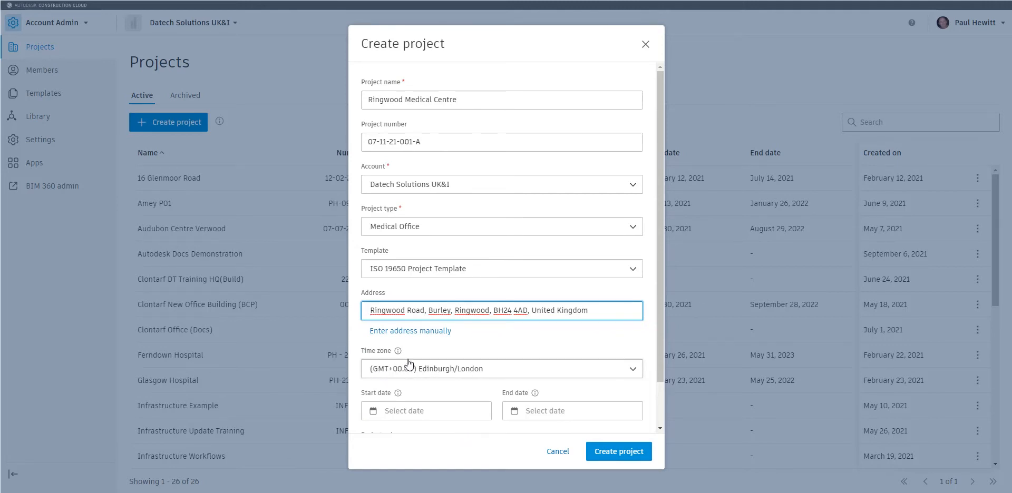
Set the project's start date to 07/11/2021 and its end date to 21/07/2022
{"action": "mouse_move", "coordinate": [400, 350]}
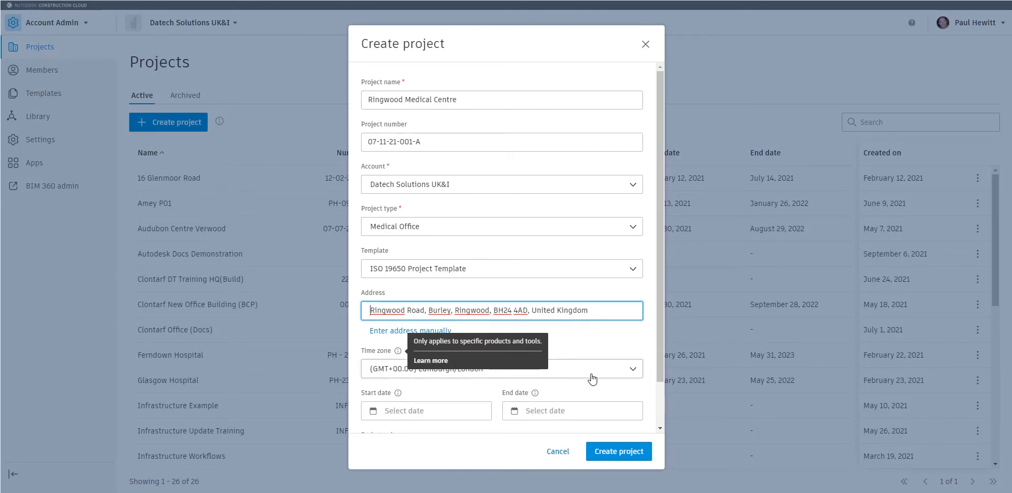
{"action": "scroll", "coordinate": [466, 371], "scroll_direction": "down", "scroll_amount": 1}
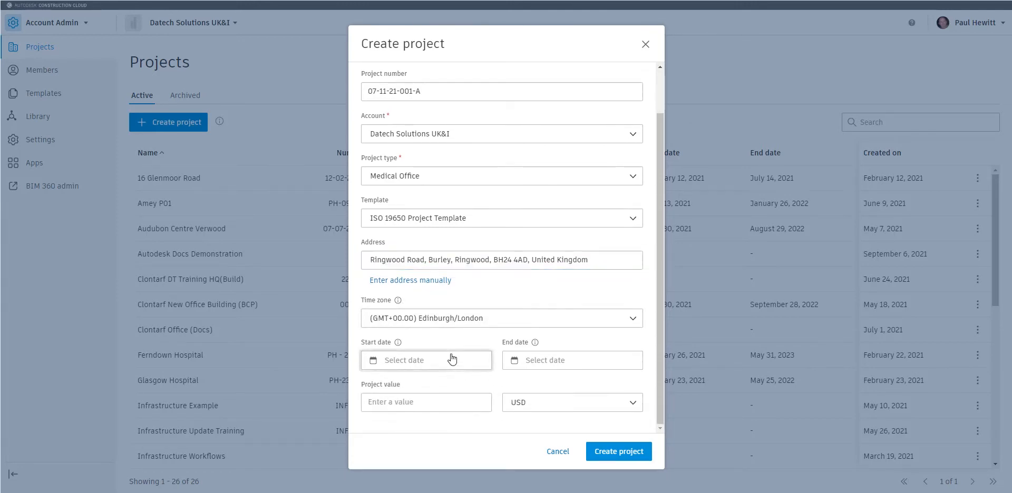
{"action": "left_click", "coordinate": [452, 360]}
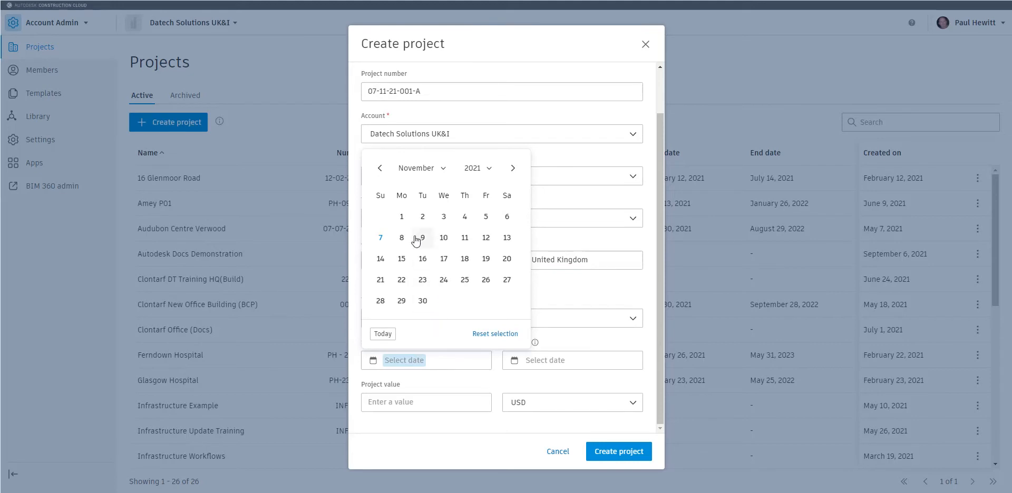
{"action": "left_click", "coordinate": [380, 238]}
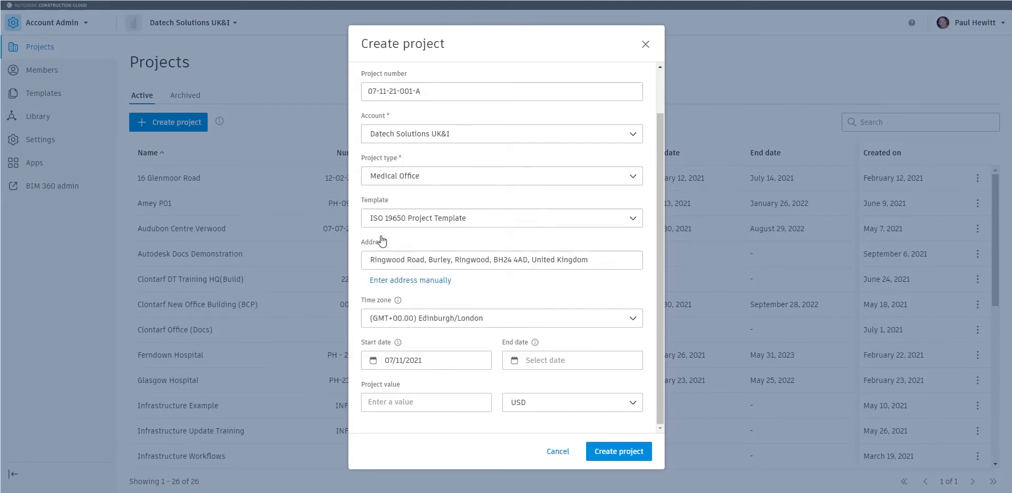
{"action": "left_click", "coordinate": [581, 362]}
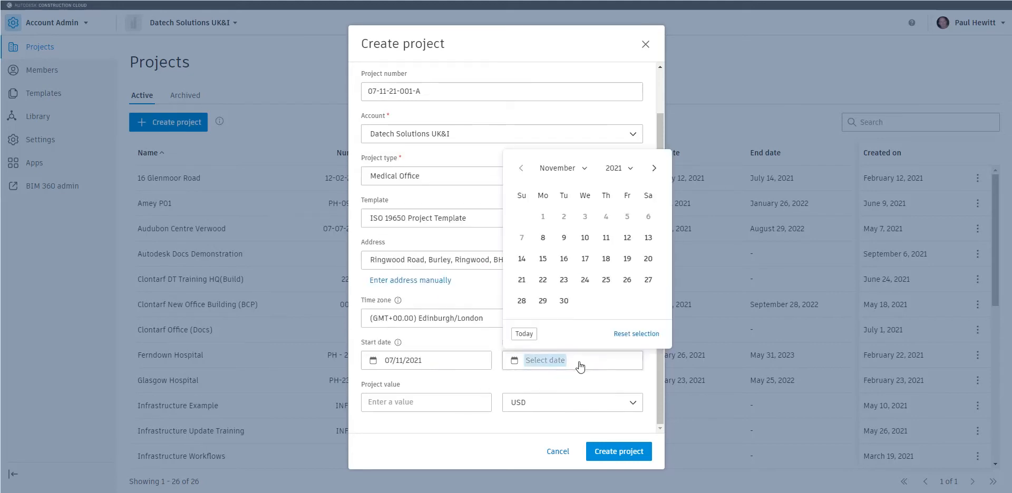
{"action": "left_click", "coordinate": [653, 169]}
{"action": "left_click", "coordinate": [653, 168]}
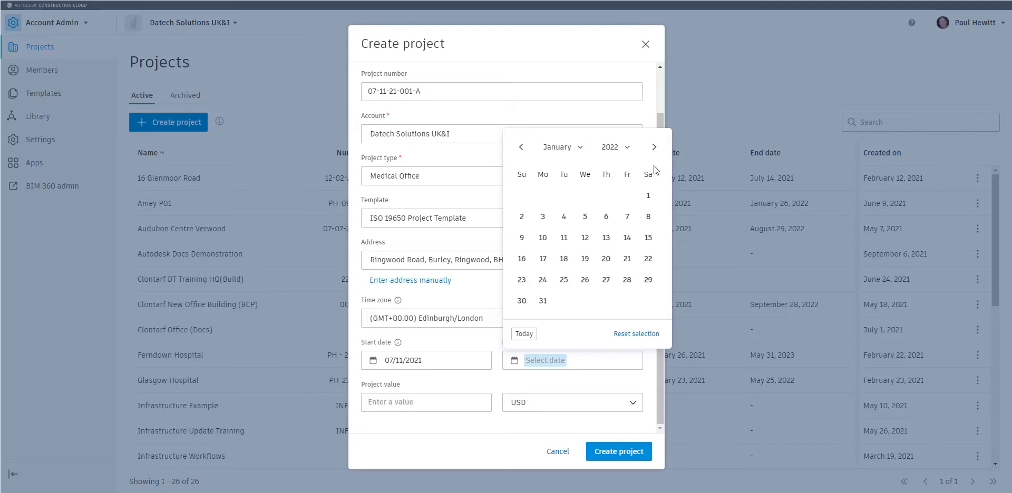
{"action": "left_click", "coordinate": [654, 149]}
{"action": "left_click", "coordinate": [654, 169]}
{"action": "left_click", "coordinate": [653, 169]}
{"action": "left_click", "coordinate": [654, 169]}
{"action": "left_click", "coordinate": [654, 169]}
{"action": "left_click", "coordinate": [655, 169]}
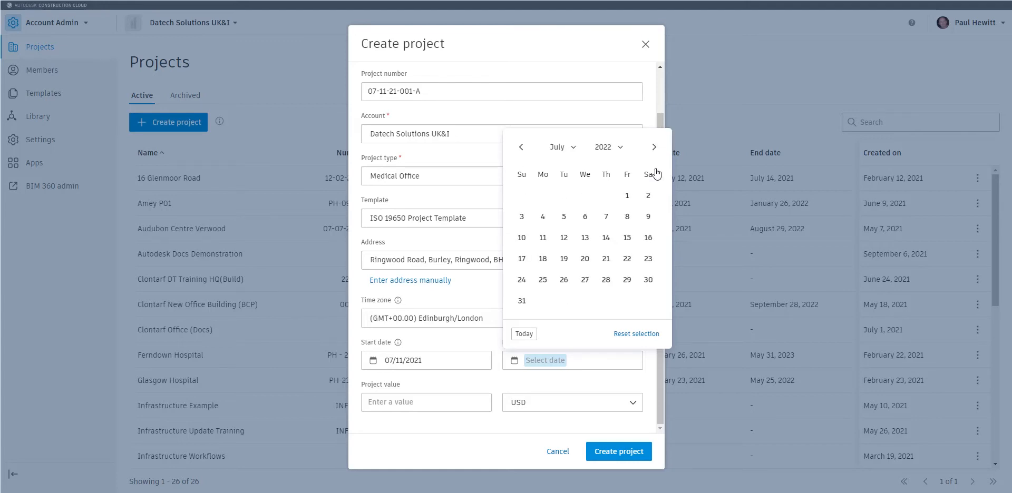
{"action": "left_click", "coordinate": [605, 260]}
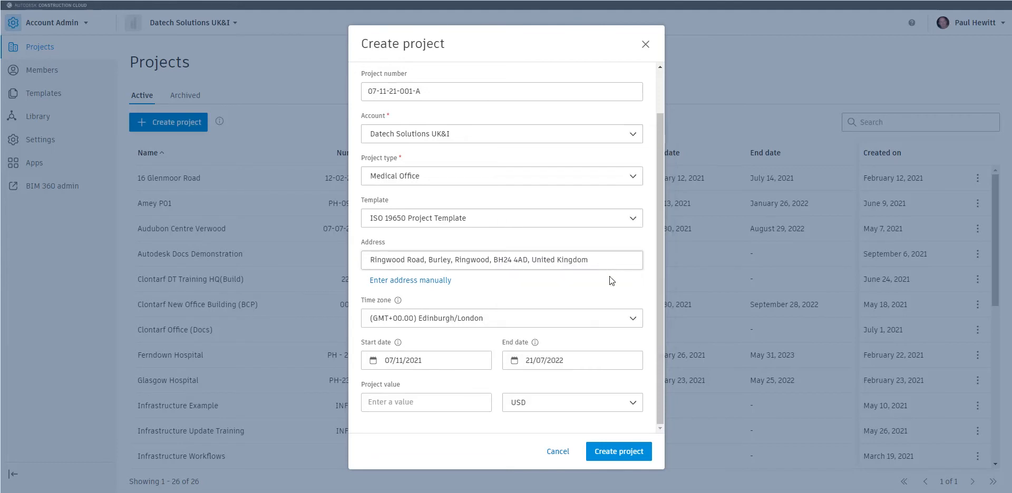
Set the project value's currency to GBP and create the project
{"action": "left_click", "coordinate": [532, 407]}
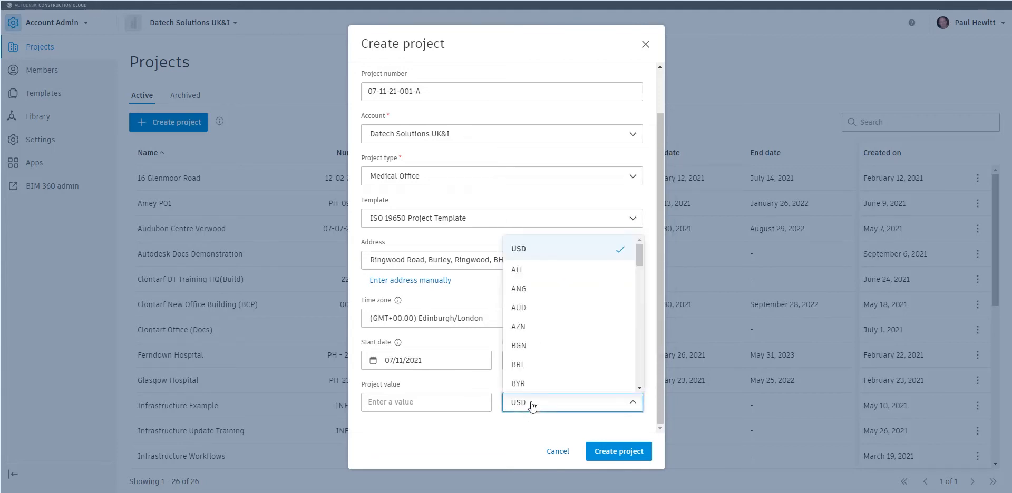
{"action": "scroll", "coordinate": [556, 351], "scroll_direction": "down", "scroll_amount": 1}
{"action": "scroll", "coordinate": [556, 352], "scroll_direction": "down", "scroll_amount": 3}
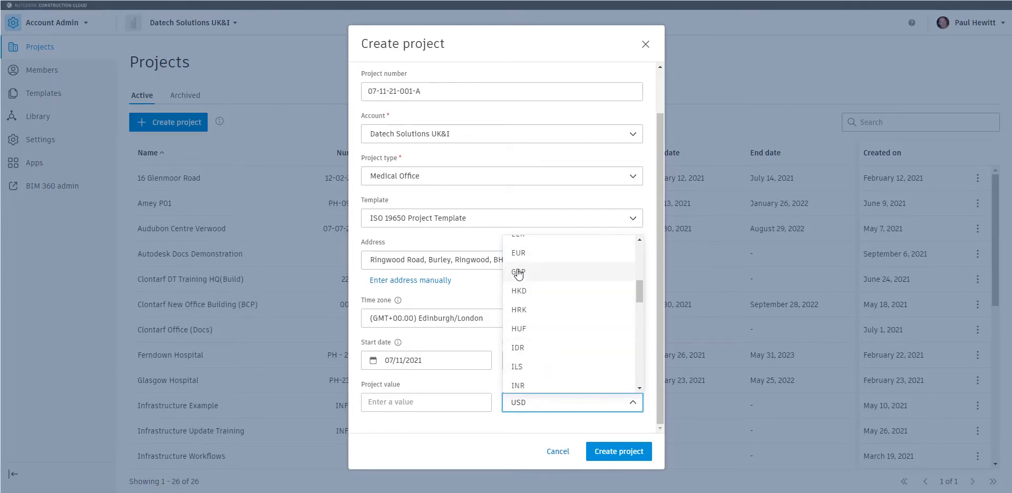
{"action": "left_click", "coordinate": [519, 273]}
{"action": "left_click", "coordinate": [364, 404]}
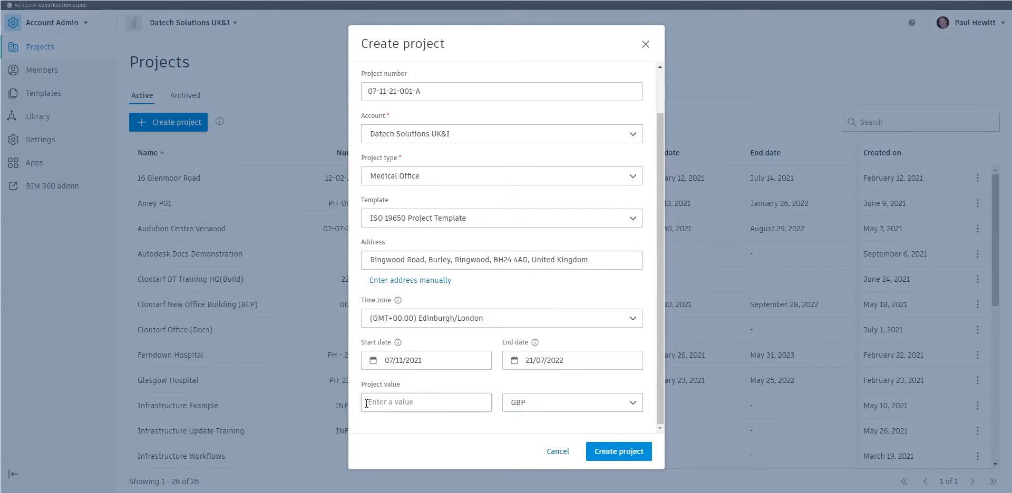
{"action": "left_click", "coordinate": [612, 454]}
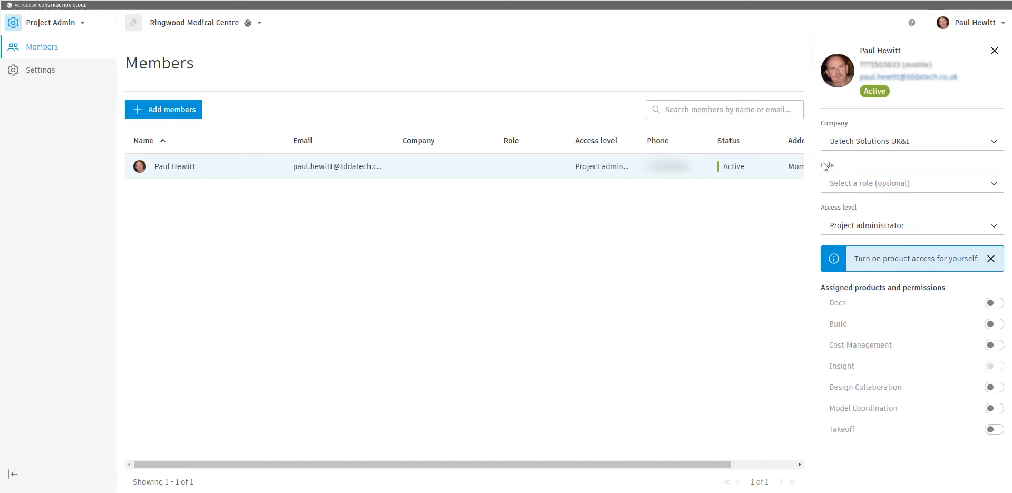
Assign the Construction Manager role to the project administrator in the new project's members
{"action": "left_click", "coordinate": [910, 187]}
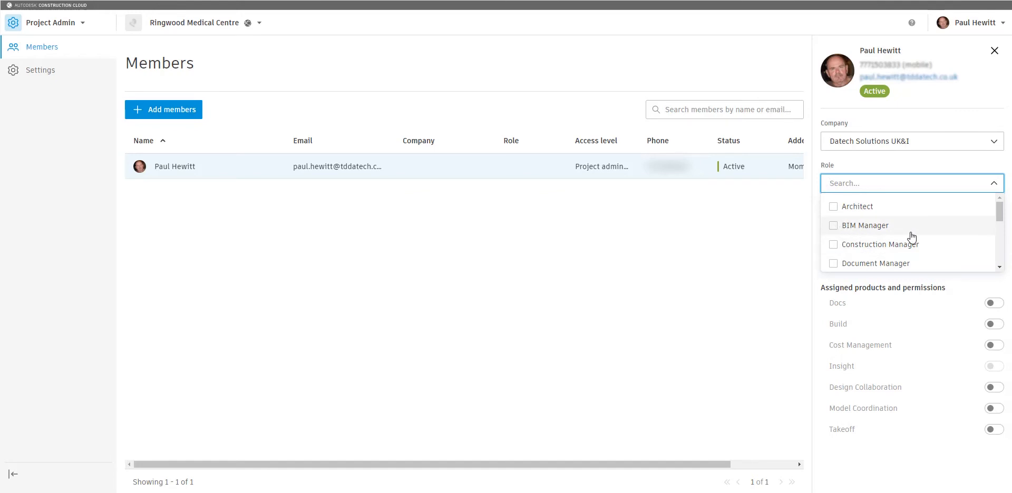
{"action": "left_click", "coordinate": [833, 245]}
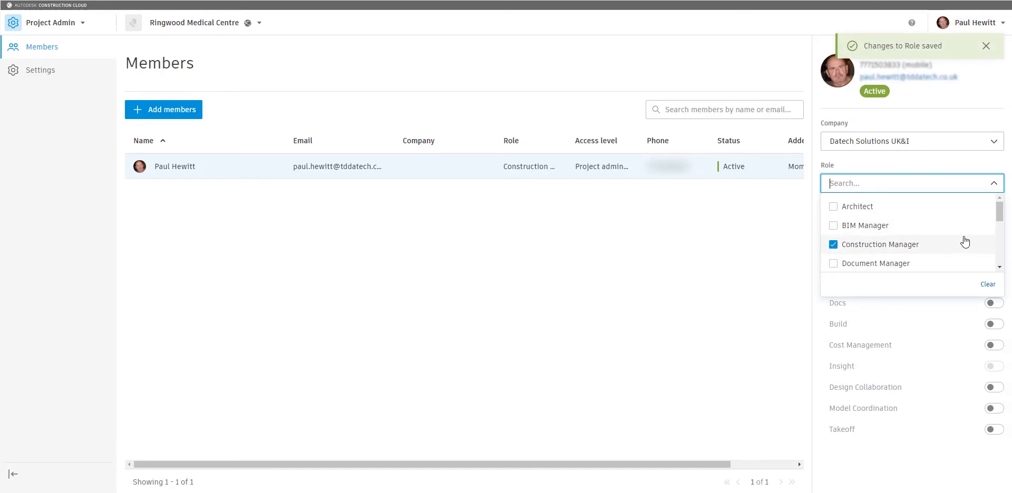
{"action": "left_click", "coordinate": [790, 315]}
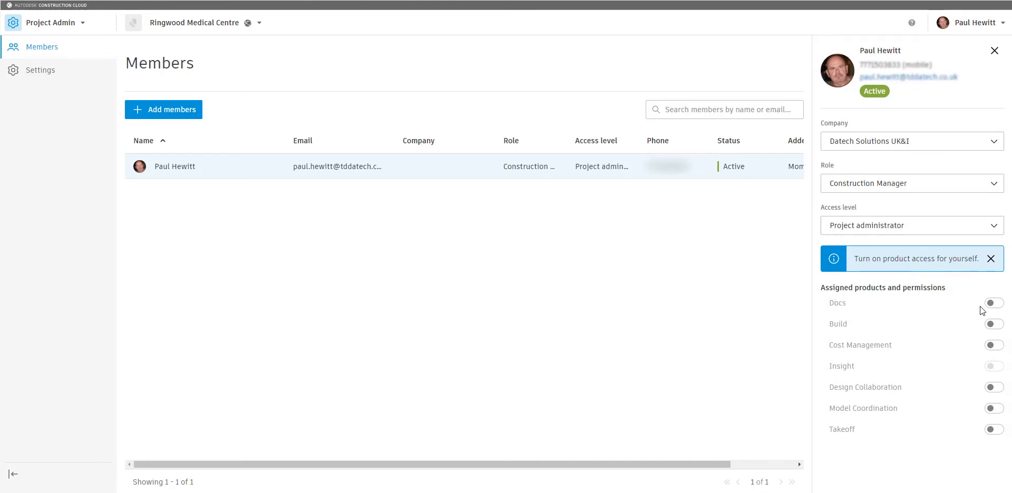
Turn on Docs, Build, Model Coordination and Design Collaboration access for the project administrator
{"action": "left_click", "coordinate": [994, 305]}
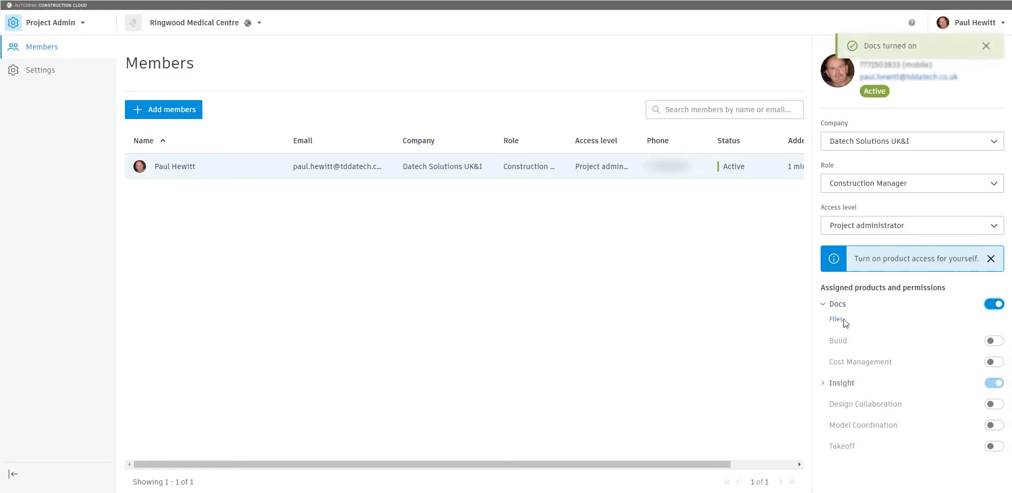
{"action": "left_click", "coordinate": [994, 341]}
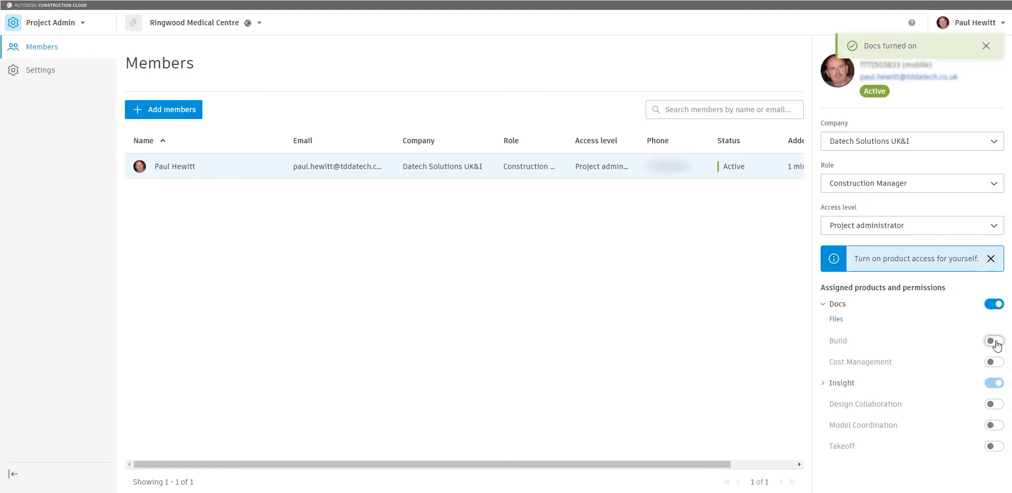
{"action": "left_click", "coordinate": [822, 336]}
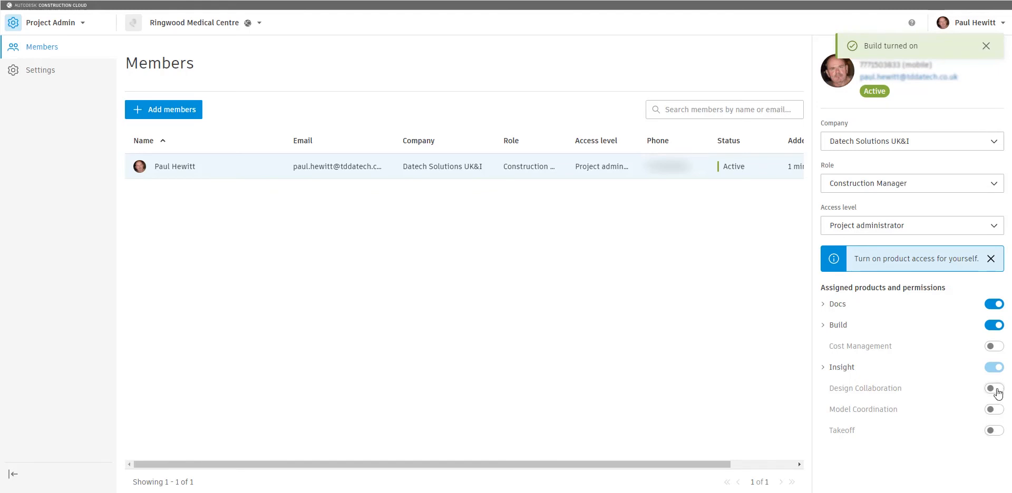
{"action": "left_click", "coordinate": [994, 410]}
{"action": "left_click", "coordinate": [994, 388]}
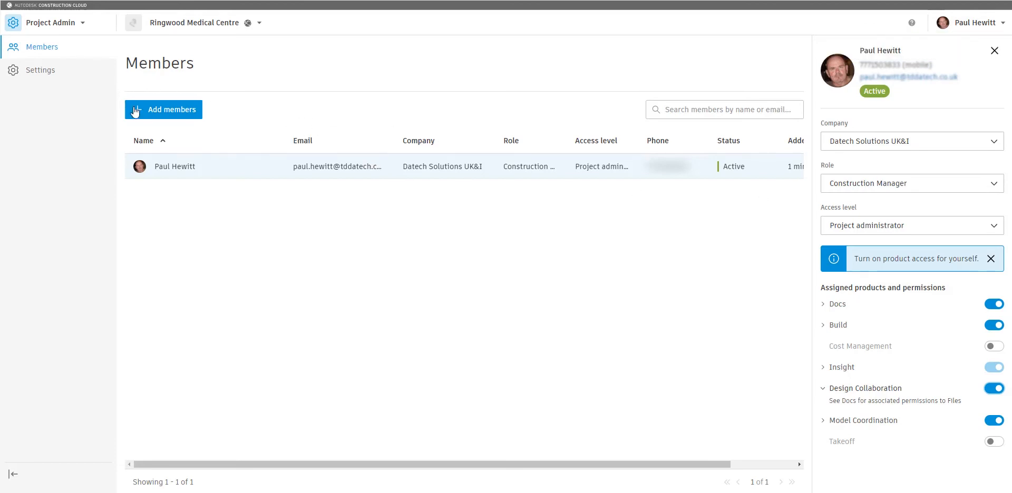
Start adding project members and enter the e-mail addresses of two existing account users from the suggestions
{"action": "left_click", "coordinate": [165, 110]}
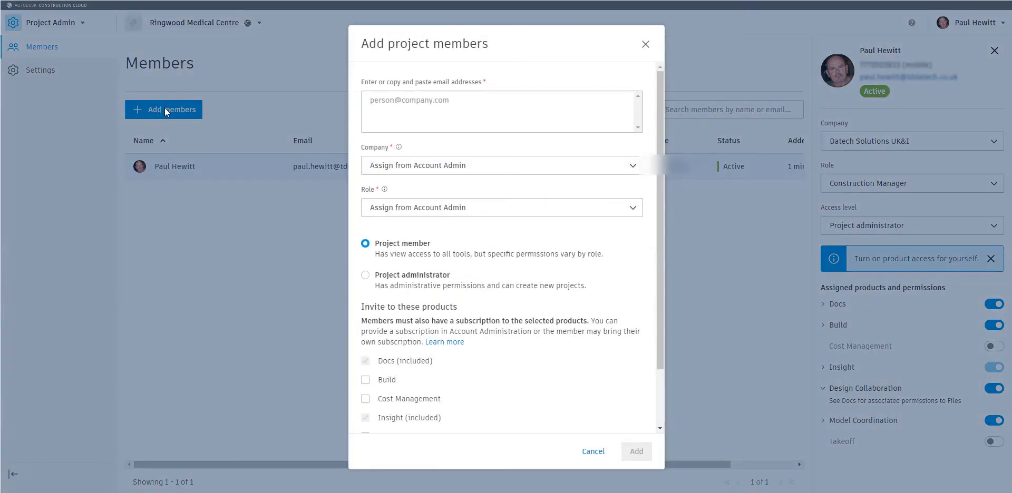
{"action": "left_click", "coordinate": [465, 108]}
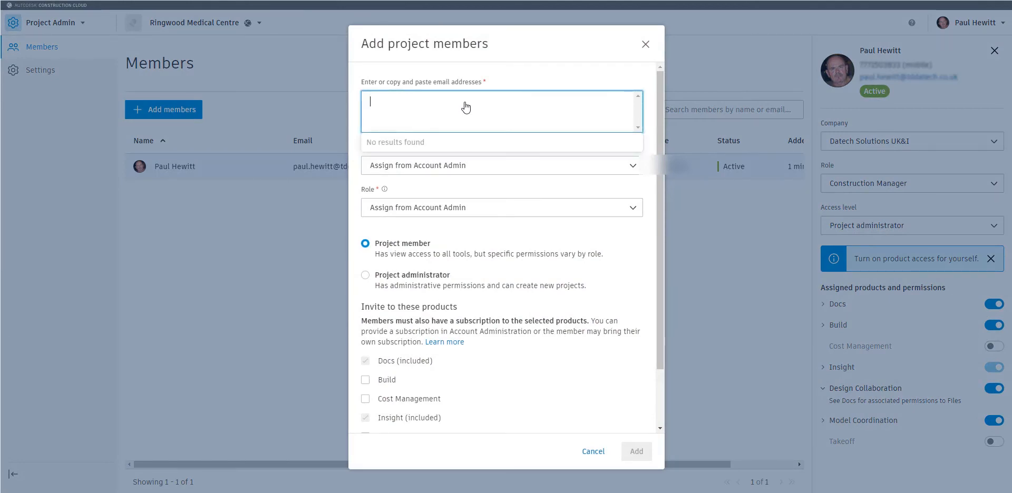
{"action": "type", "text": "Maria"}
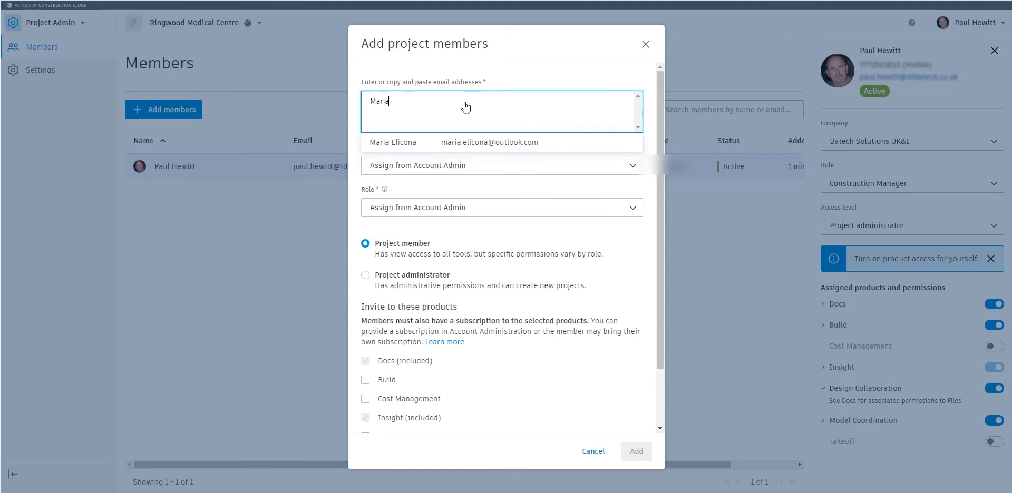
{"action": "left_click", "coordinate": [411, 143]}
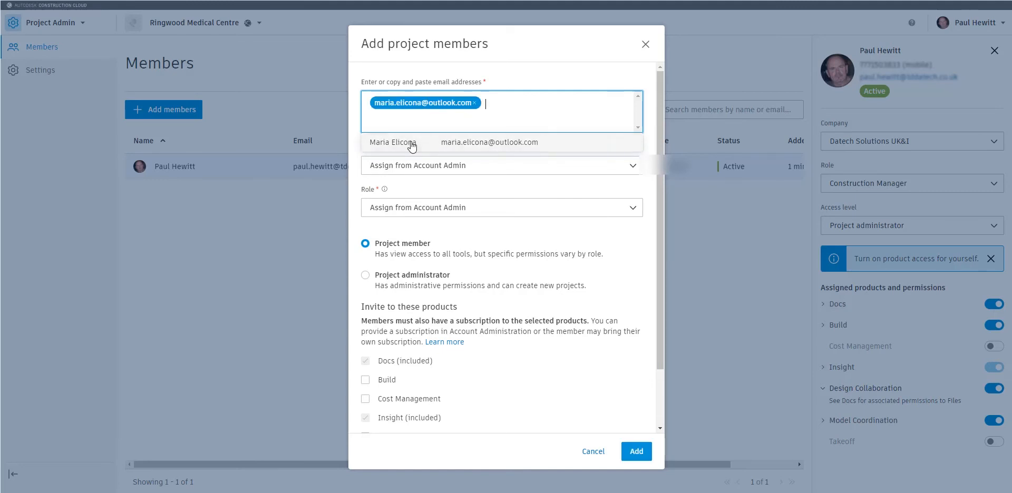
{"action": "left_click", "coordinate": [514, 105]}
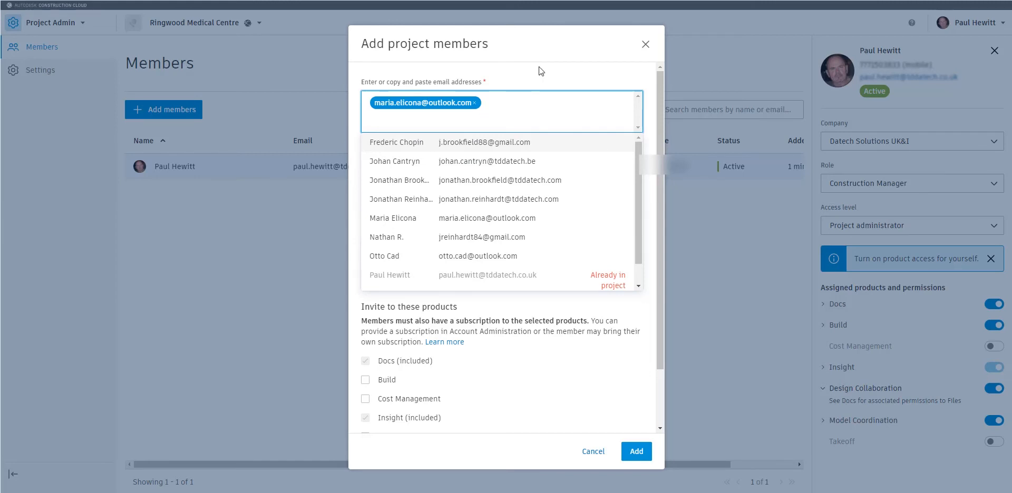
{"action": "type", "text": "Otto"}
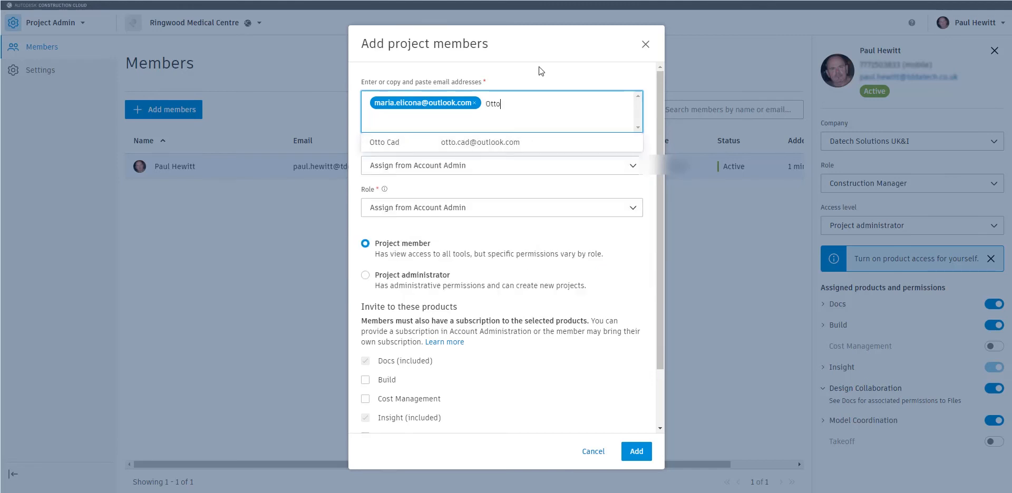
{"action": "left_click", "coordinate": [399, 144]}
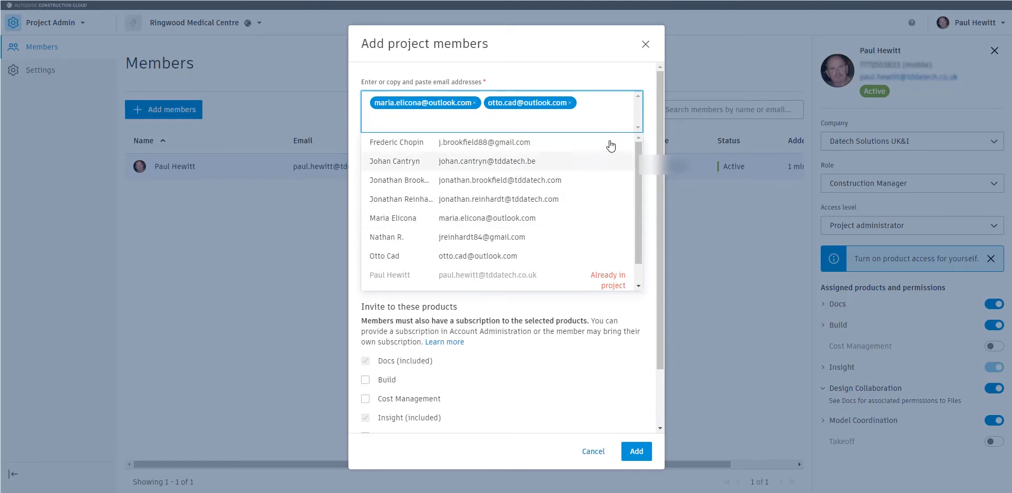
{"action": "left_click", "coordinate": [627, 81]}
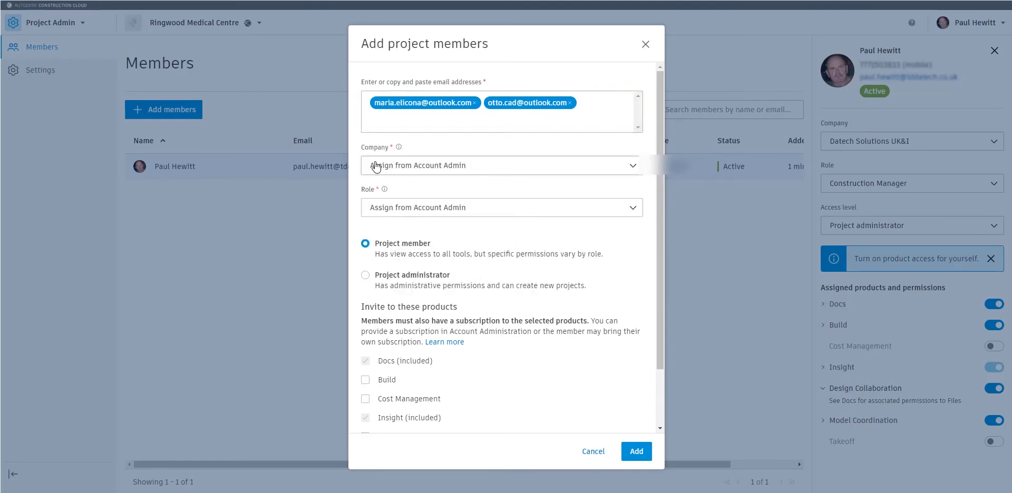
Keep company and role as Assign from Account Admin, include Design Collaboration, and add the two project members
{"action": "left_click", "coordinate": [466, 169]}
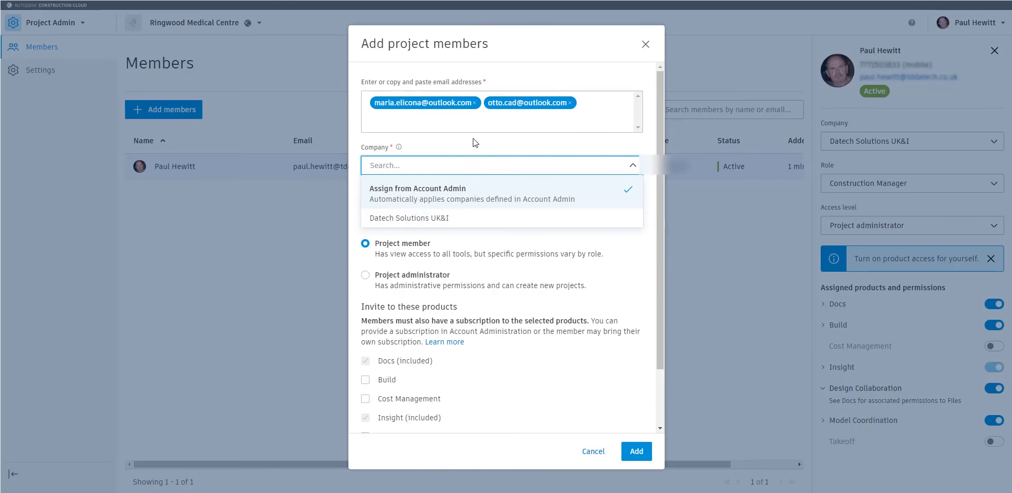
{"action": "left_click", "coordinate": [470, 146]}
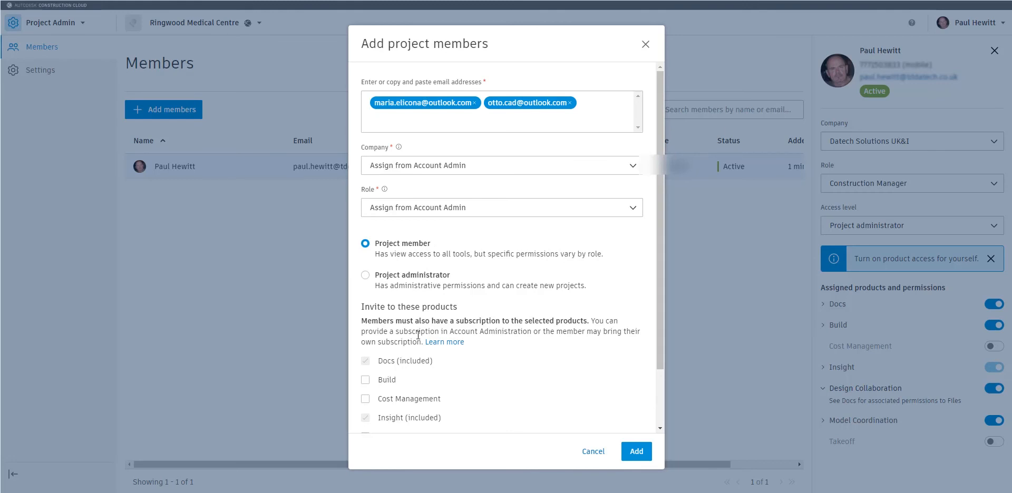
{"action": "scroll", "coordinate": [406, 389], "scroll_direction": "down", "scroll_amount": 1}
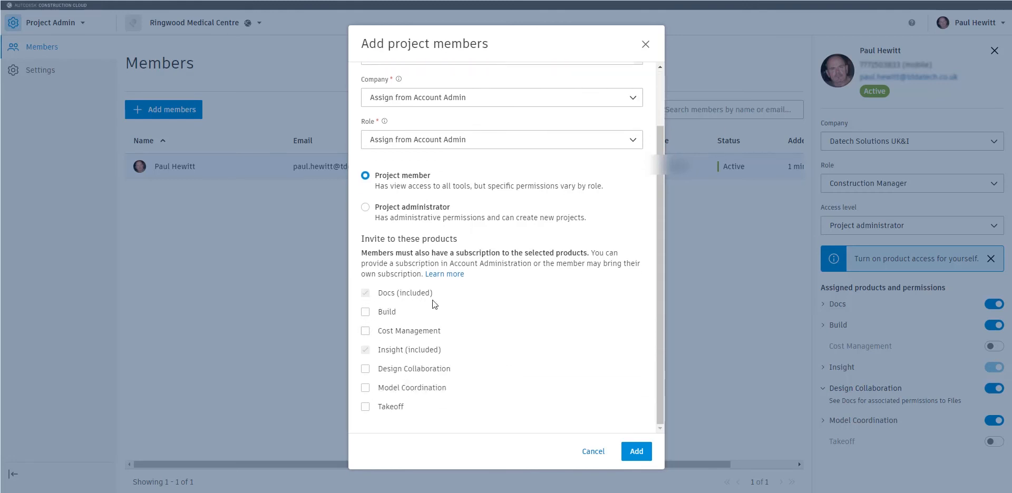
{"action": "left_click", "coordinate": [366, 372]}
{"action": "scroll", "coordinate": [495, 335], "scroll_direction": "up", "scroll_amount": 2}
{"action": "left_click", "coordinate": [647, 454]}
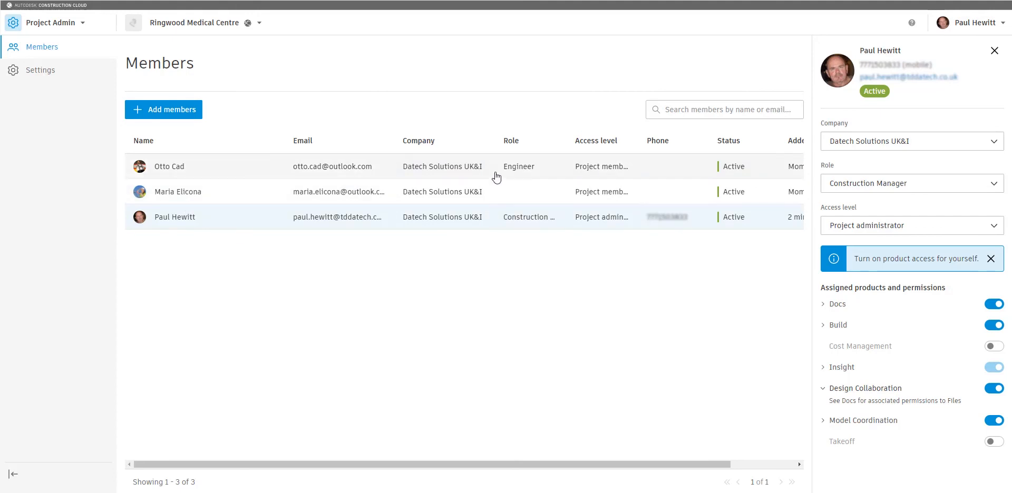
Assign the Engineer role to the newly added member who has no role
{"action": "left_click", "coordinate": [500, 198]}
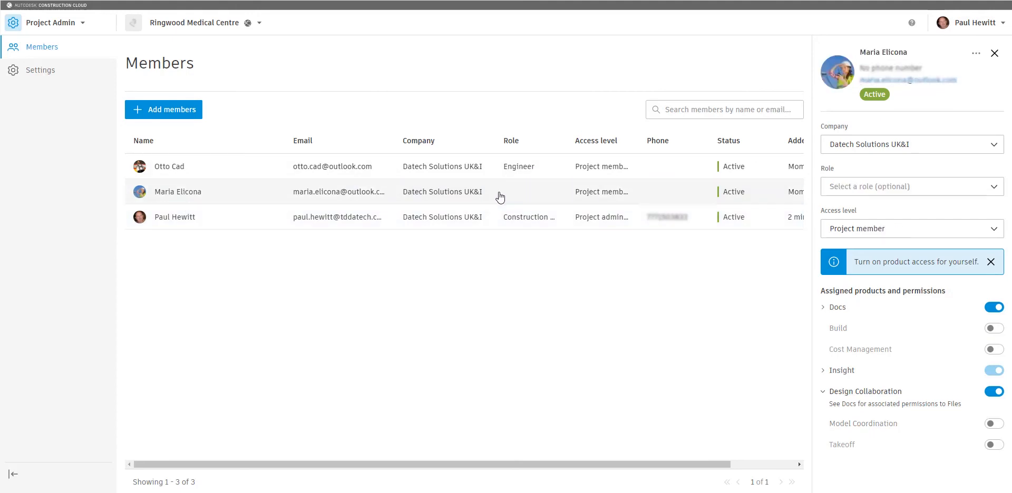
{"action": "left_click", "coordinate": [943, 188]}
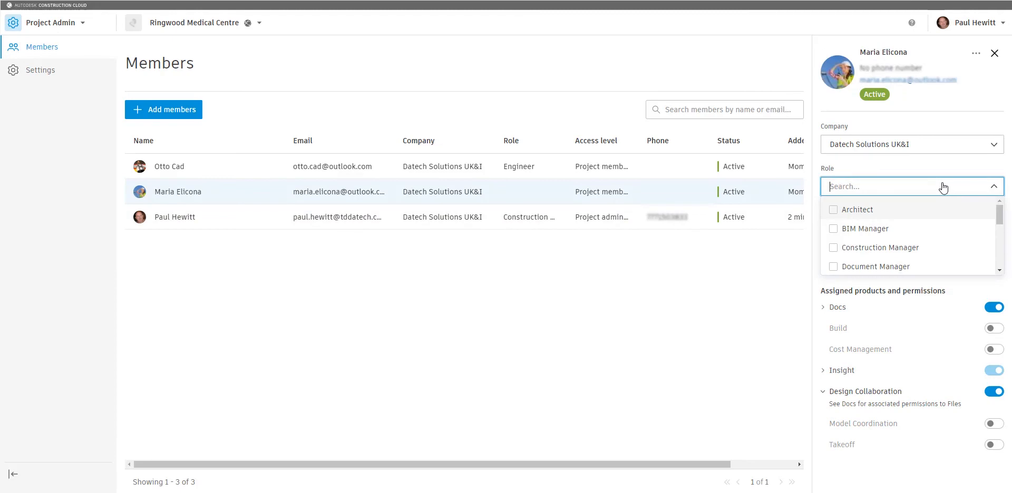
{"action": "scroll", "coordinate": [944, 249], "scroll_direction": "down", "scroll_amount": 1}
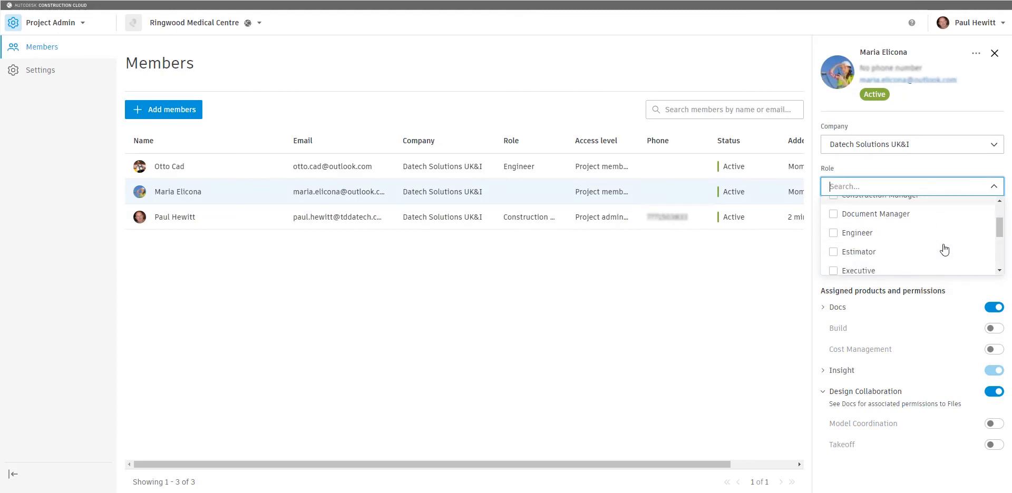
{"action": "scroll", "coordinate": [944, 249], "scroll_direction": "down", "scroll_amount": 1}
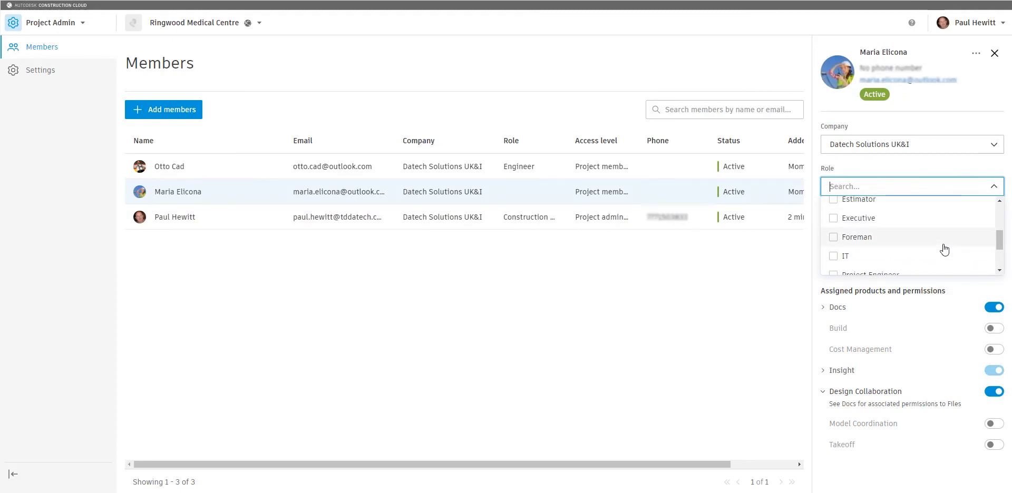
{"action": "scroll", "coordinate": [944, 250], "scroll_direction": "down", "scroll_amount": 1}
{"action": "scroll", "coordinate": [944, 249], "scroll_direction": "down", "scroll_amount": 1}
{"action": "scroll", "coordinate": [944, 250], "scroll_direction": "up", "scroll_amount": 2}
{"action": "scroll", "coordinate": [944, 249], "scroll_direction": "up", "scroll_amount": 1}
{"action": "left_click", "coordinate": [833, 272]}
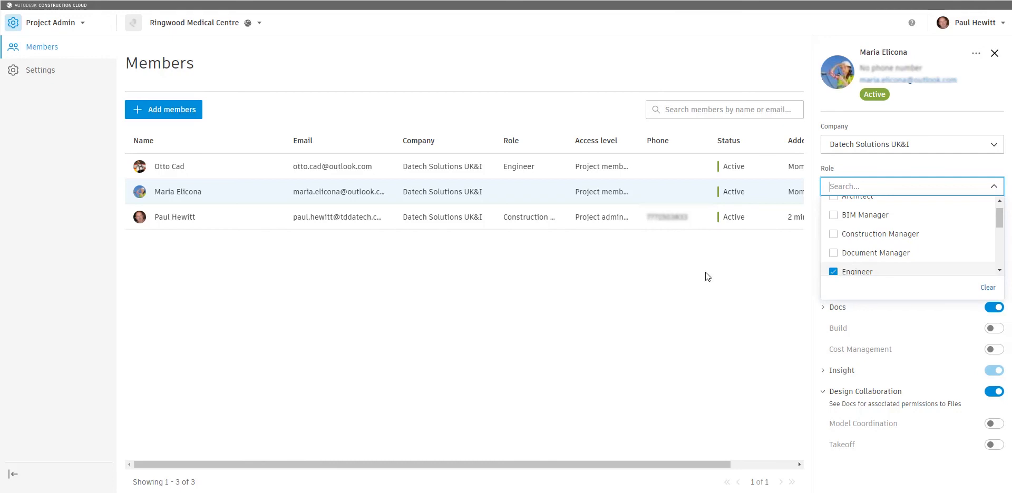
{"action": "left_click", "coordinate": [730, 333]}
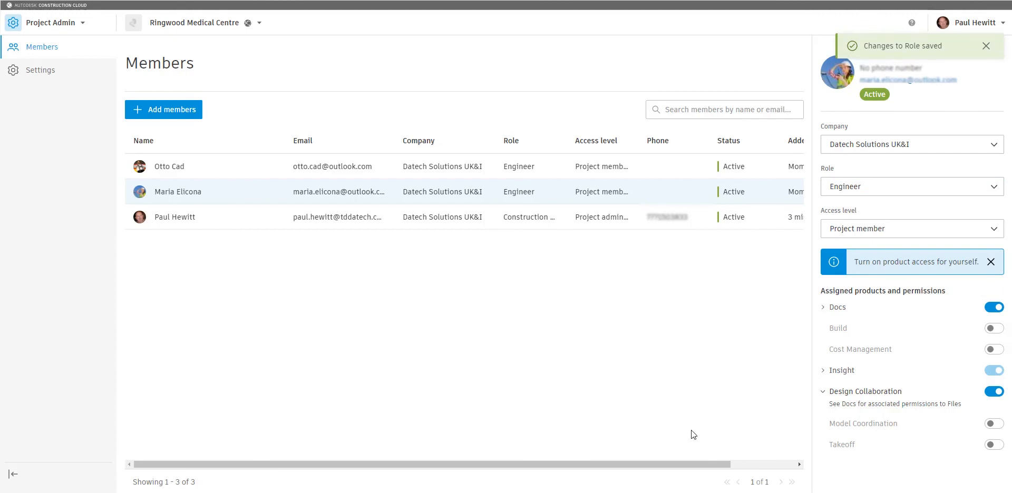
{"action": "left_click_drag", "start_coordinate": [715, 466], "coordinate": [682, 465]}
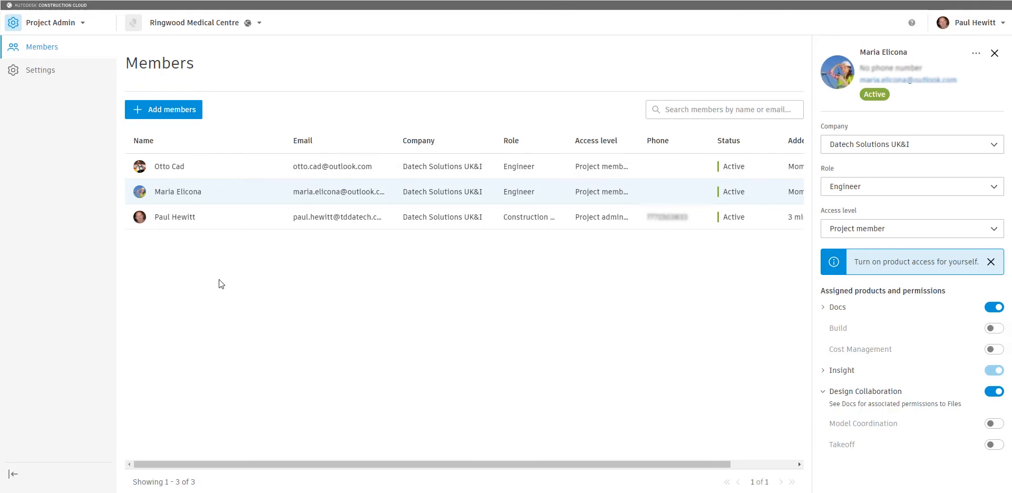
Review the project's settings and its available product settings, and return to the members list
{"action": "left_click", "coordinate": [43, 74]}
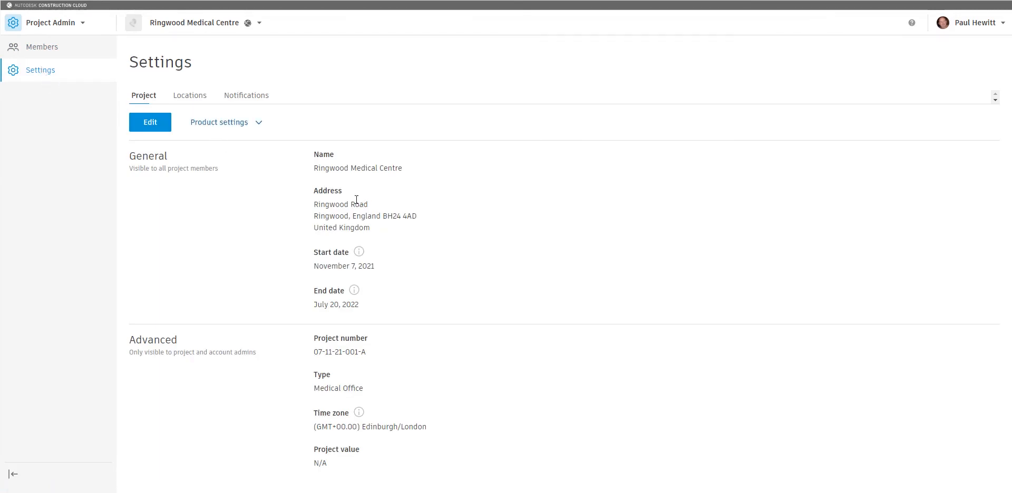
{"action": "left_click", "coordinate": [260, 124]}
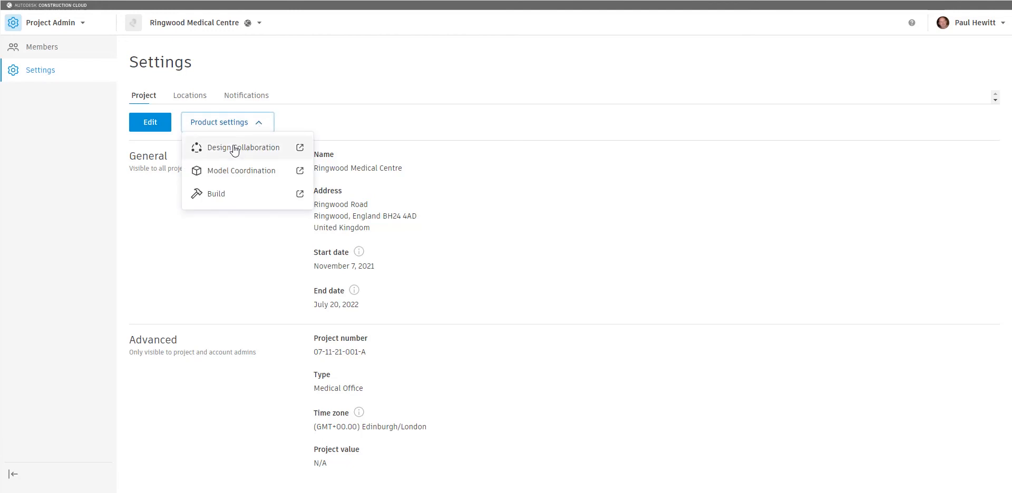
{"action": "left_click", "coordinate": [189, 96]}
{"action": "left_click", "coordinate": [72, 37]}
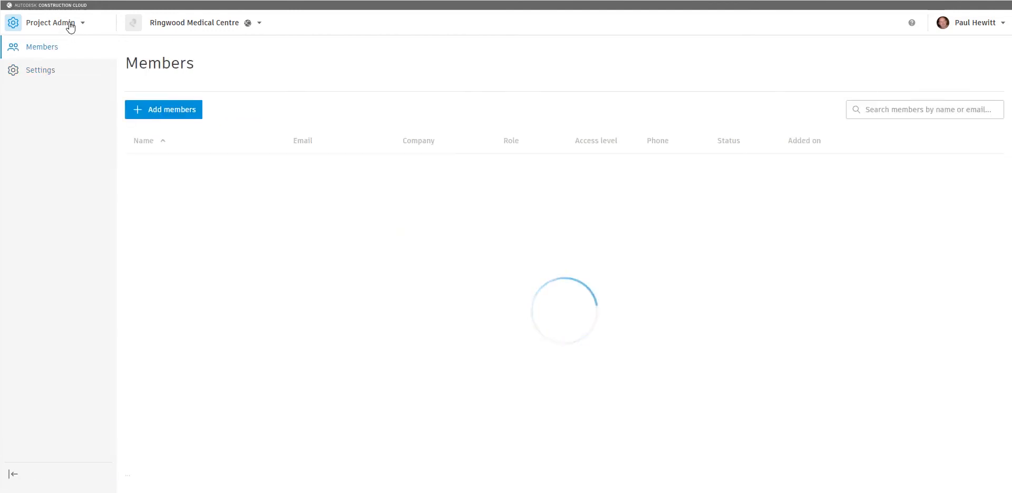
Switch to Docs and expand the 1 WIP folder in the project files to view its discipline subfolders
{"action": "left_click", "coordinate": [70, 25]}
{"action": "left_click", "coordinate": [41, 54]}
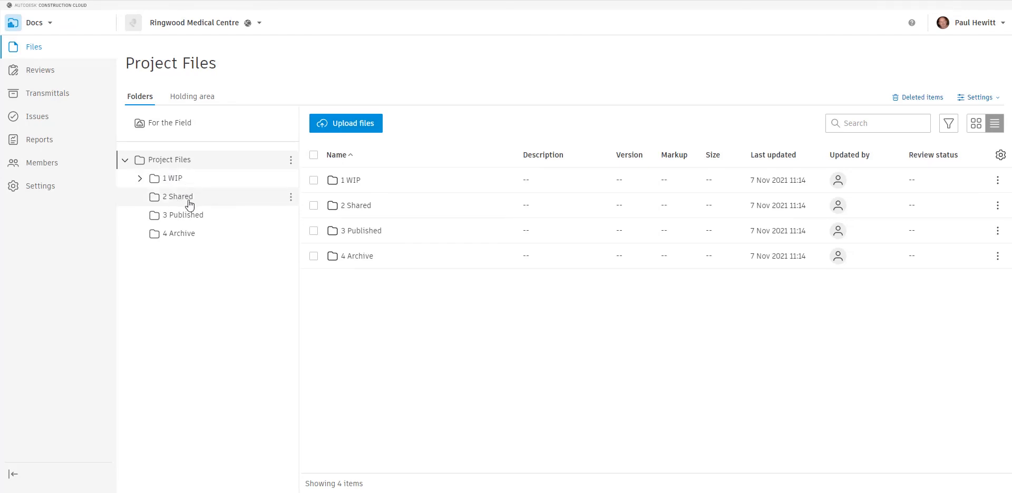
{"action": "left_click", "coordinate": [140, 178]}
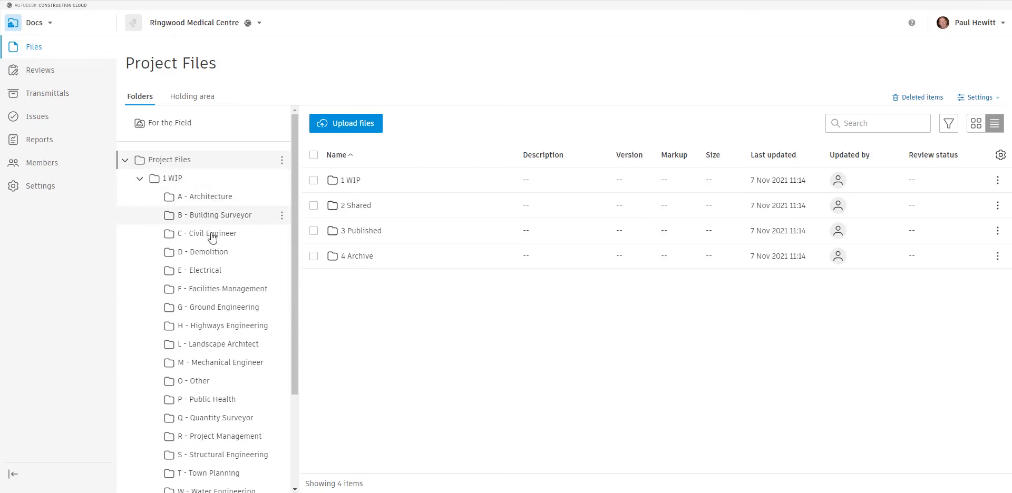